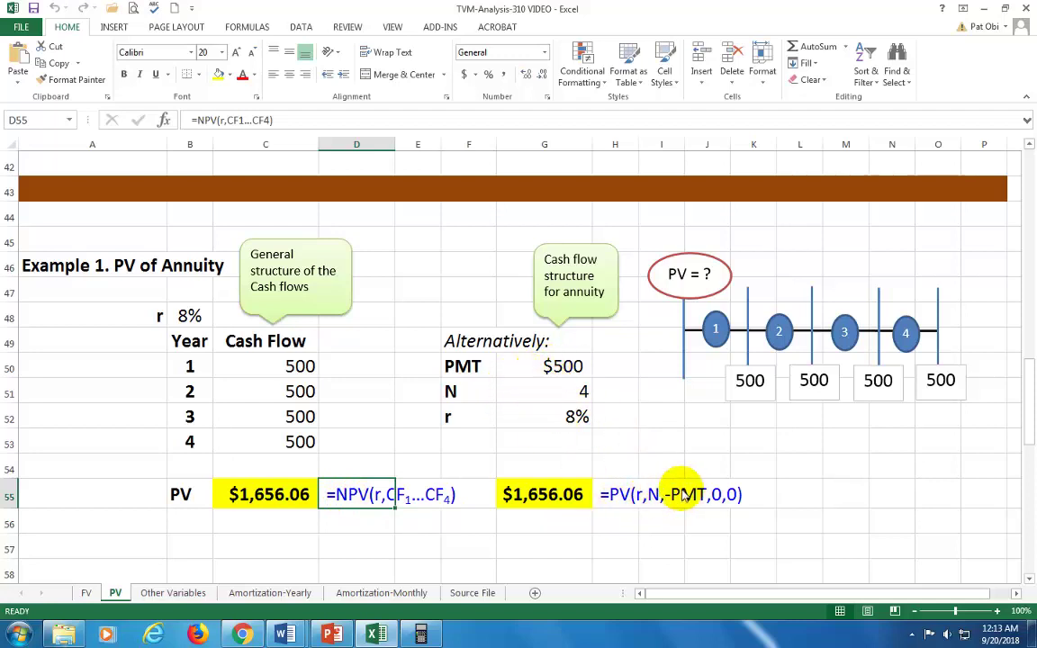
Step: Select cell C56 under Example 1, PV of Annuity, on the PV sheet
{"action": "left_click", "coordinate": [275, 531]}
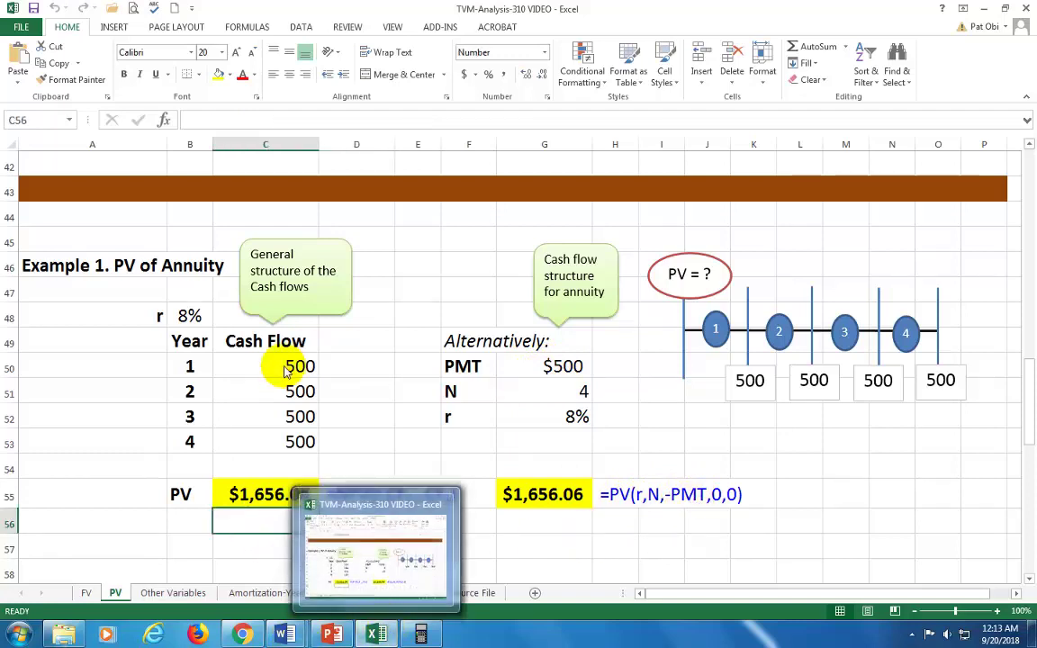
Step: Enter =npv(B48,C50:C53) in C56, returning 1,656.06 for the four $500 cash flows
{"action": "left_click_drag", "start_coordinate": [180, 351], "coordinate": [270, 441]}
{"action": "left_click", "coordinate": [255, 527]}
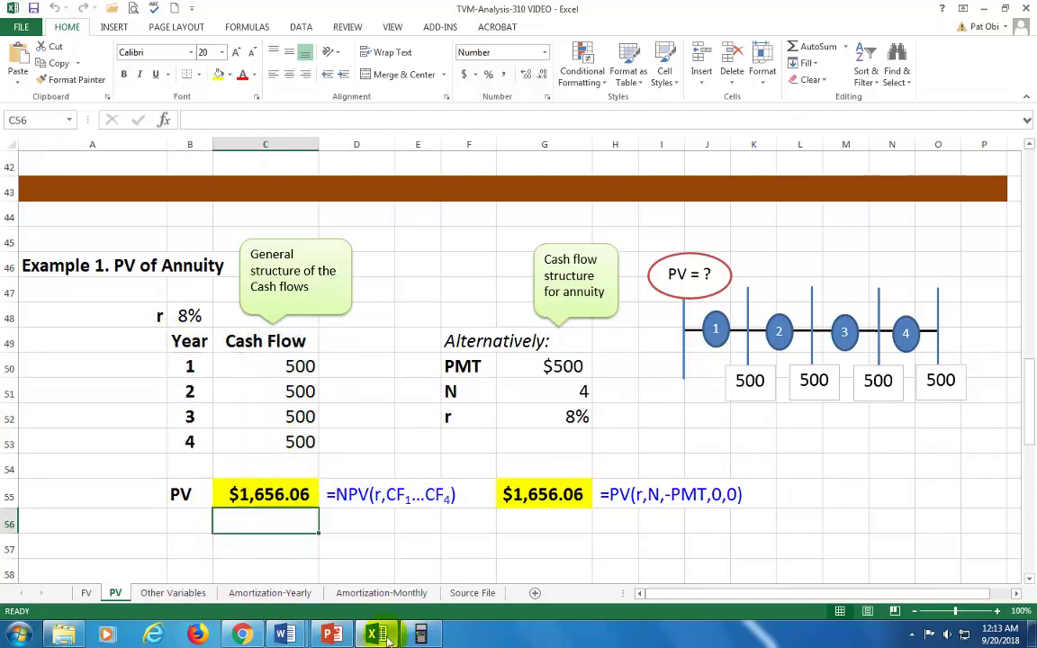
{"action": "type", "text": "=npv("}
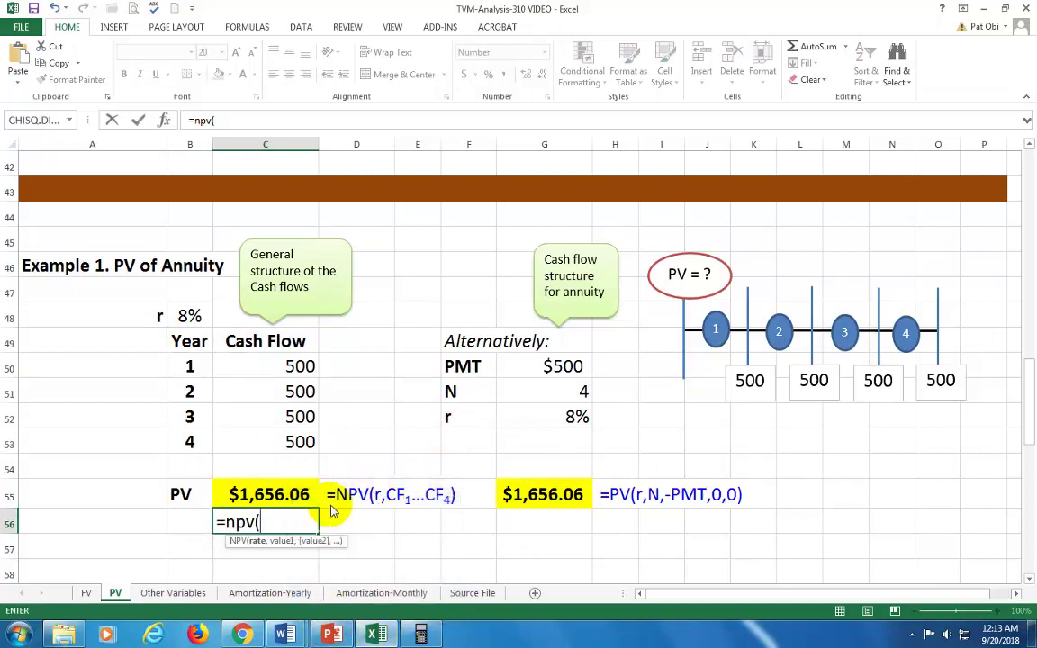
{"action": "left_click", "coordinate": [192, 317]}
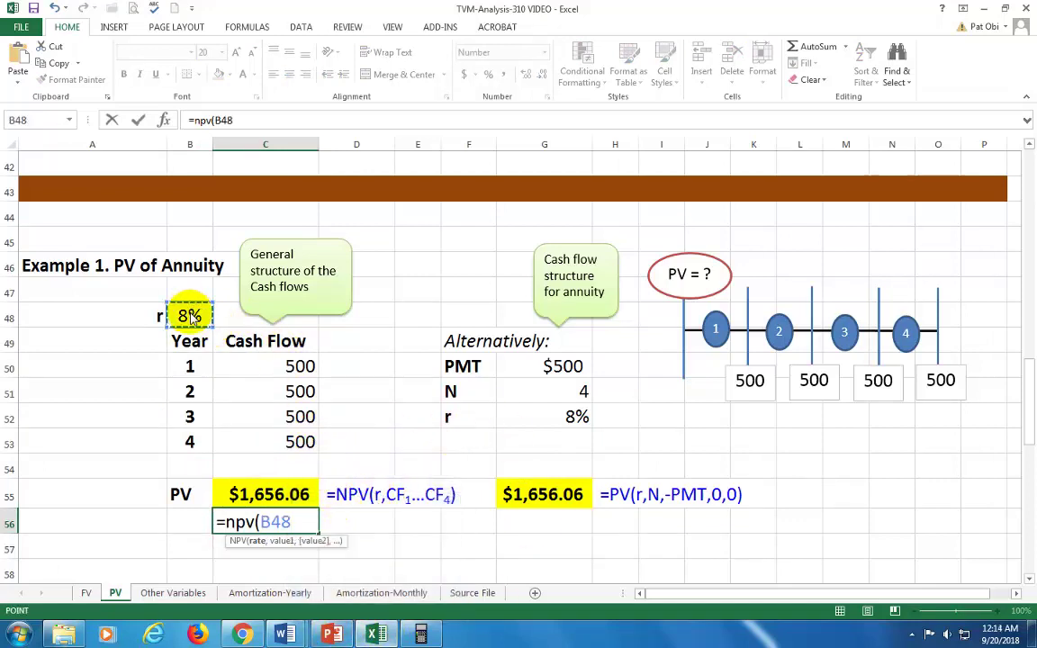
{"action": "type", "text": ","}
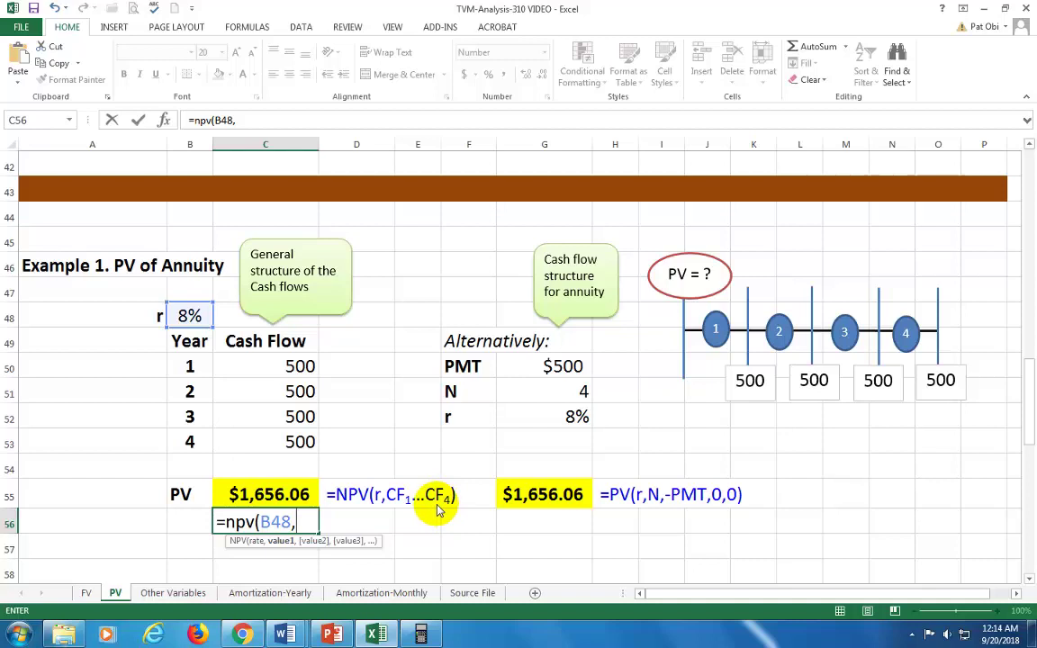
{"action": "left_click_drag", "start_coordinate": [294, 363], "coordinate": [278, 440]}
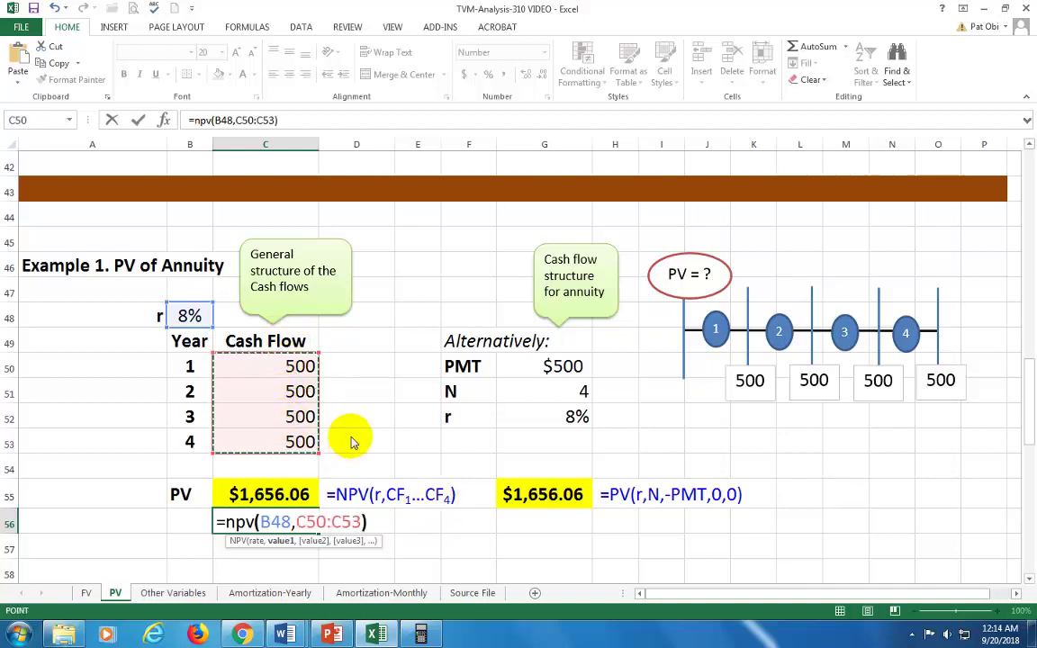
{"action": "key", "text": "Return"}
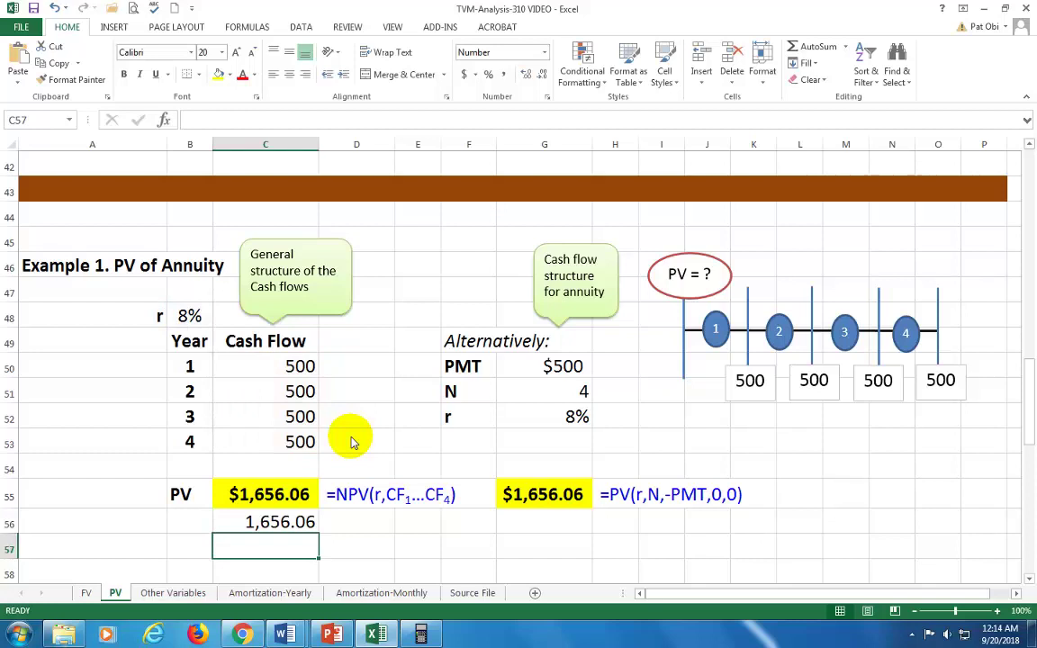
{"action": "left_click", "coordinate": [558, 524]}
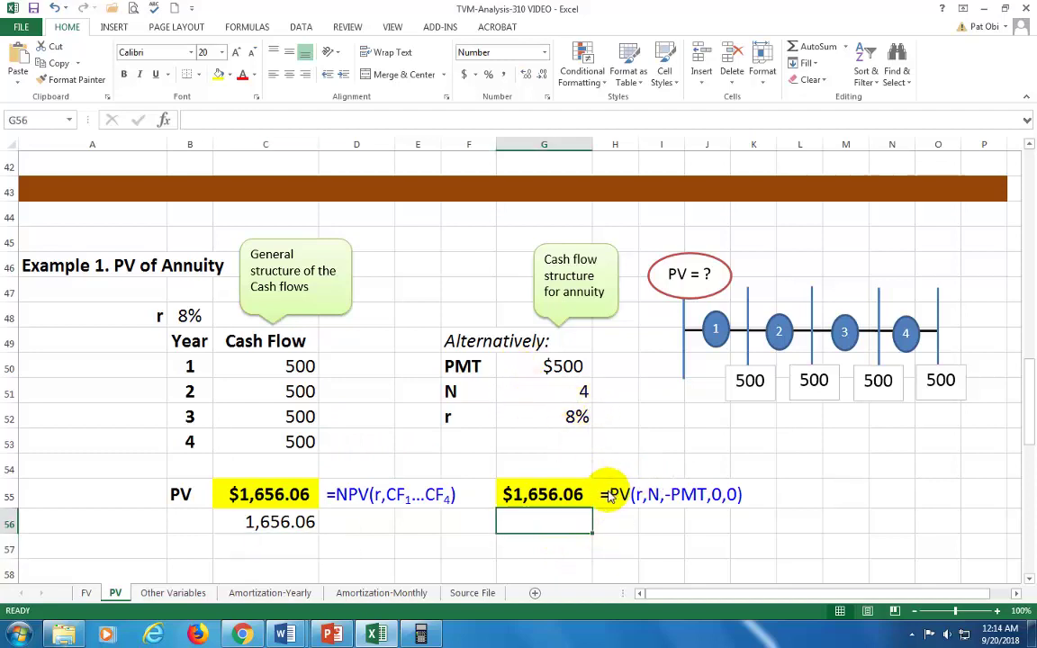
Step: Enter =pv(G52,G51,-G50) in G56 using 8%, 4 periods and a negated $500 payment
{"action": "type", "text": "=pv"}
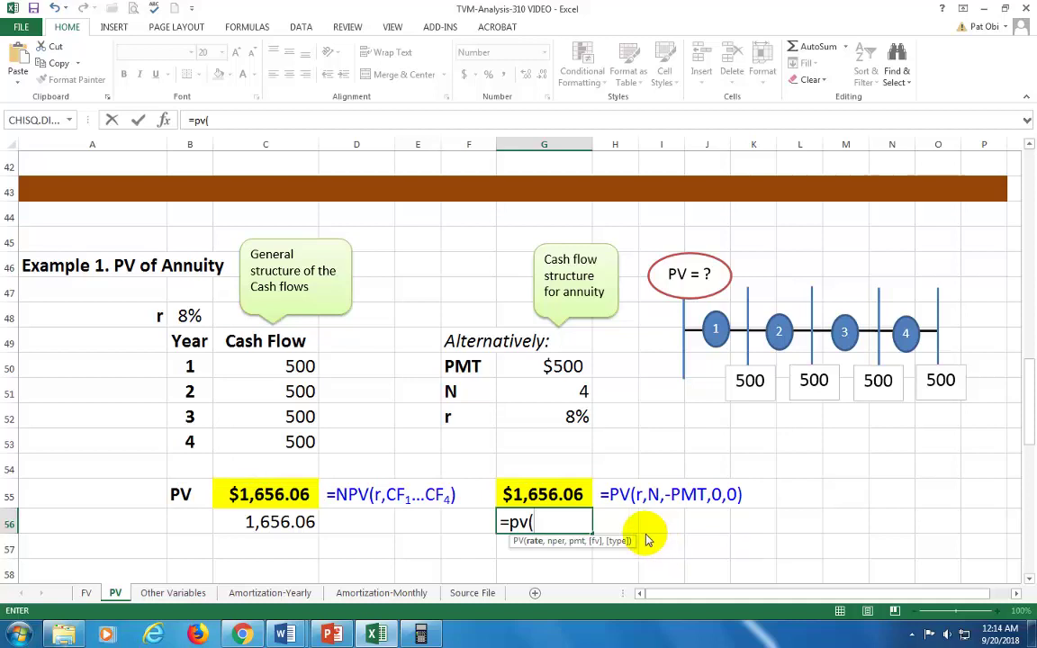
{"action": "type", "text": "("}
{"action": "left_click", "coordinate": [583, 421]}
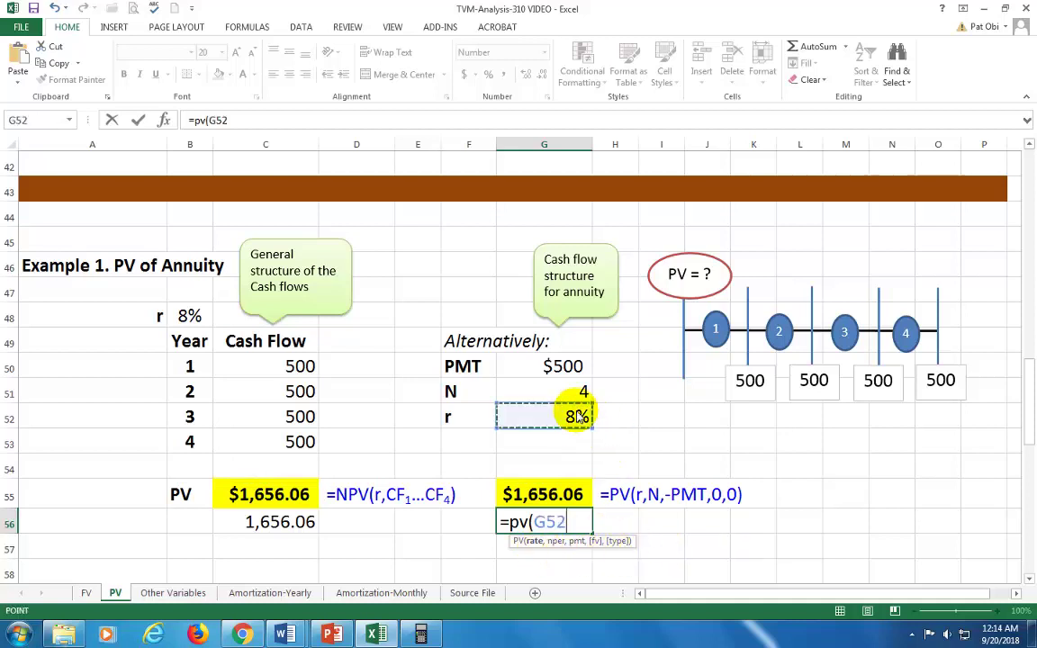
{"action": "type", "text": ","}
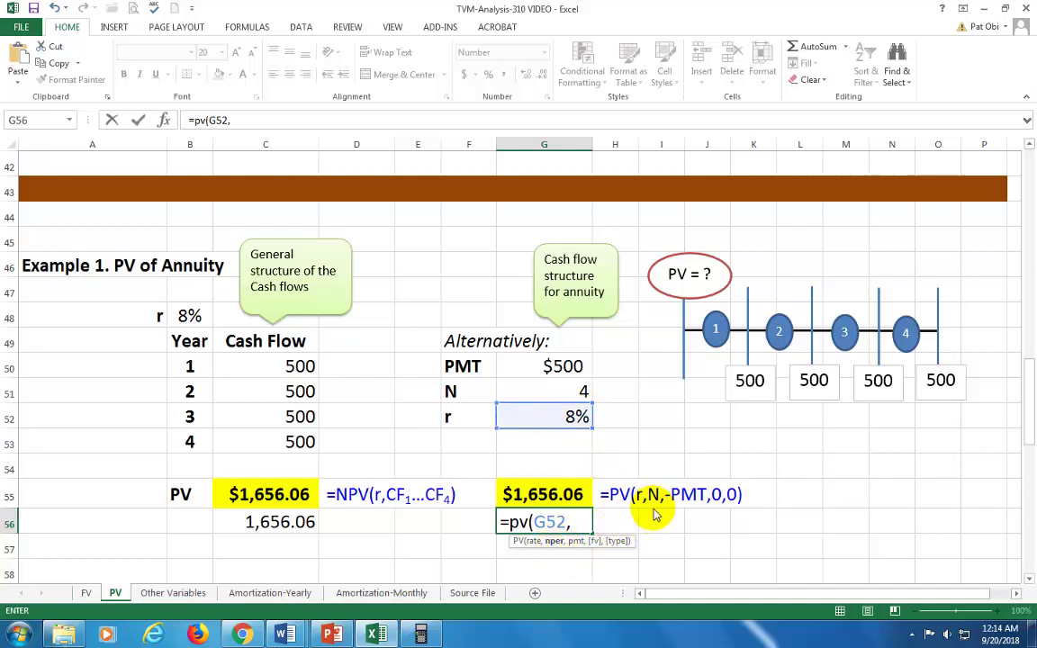
{"action": "left_click", "coordinate": [578, 396]}
{"action": "type", "text": ","}
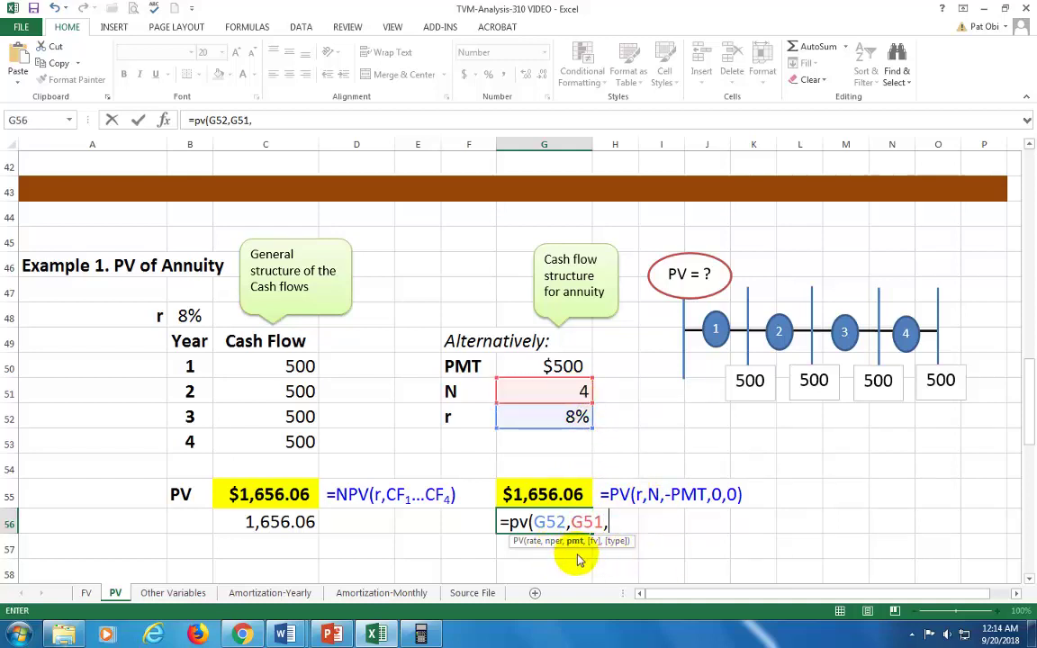
{"action": "type", "text": "-"}
{"action": "left_click", "coordinate": [563, 367]}
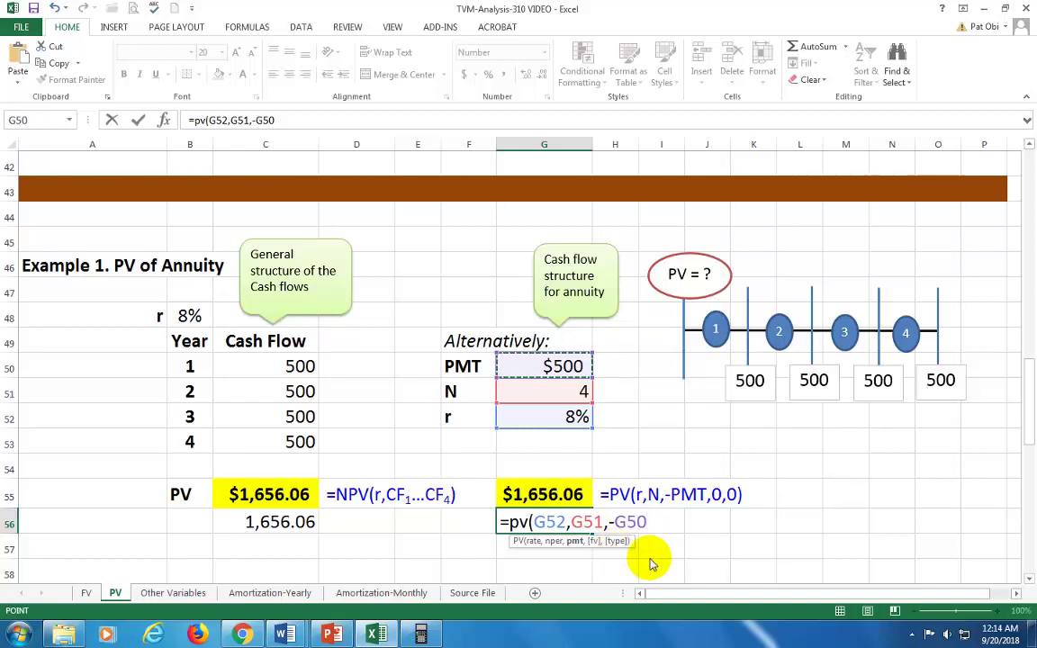
{"action": "key", "text": "Return"}
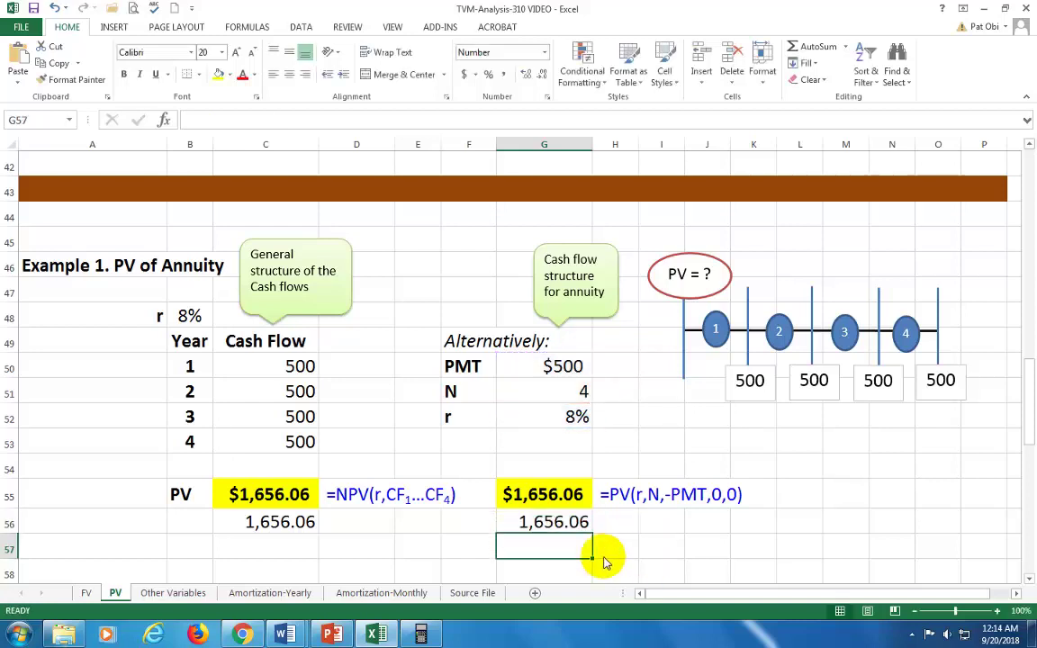
{"action": "left_click", "coordinate": [563, 530]}
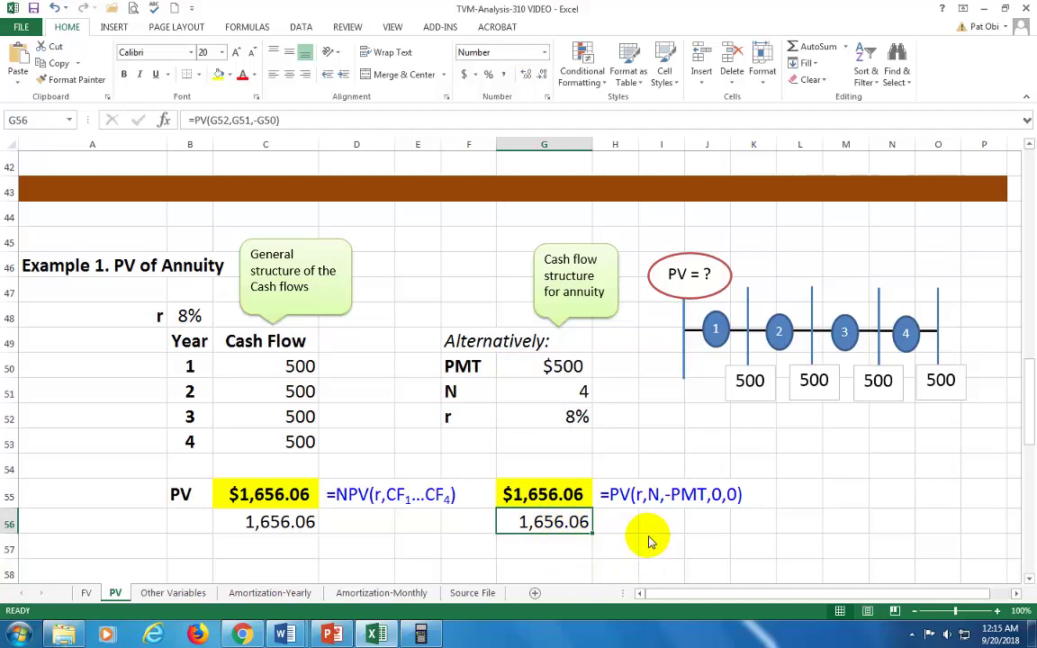
{"action": "scroll", "coordinate": [650, 540], "scroll_direction": "down", "scroll_amount": 1}
{"action": "scroll", "coordinate": [650, 540], "scroll_direction": "up", "scroll_amount": 1}
{"action": "scroll", "coordinate": [650, 540], "scroll_direction": "down", "scroll_amount": 4}
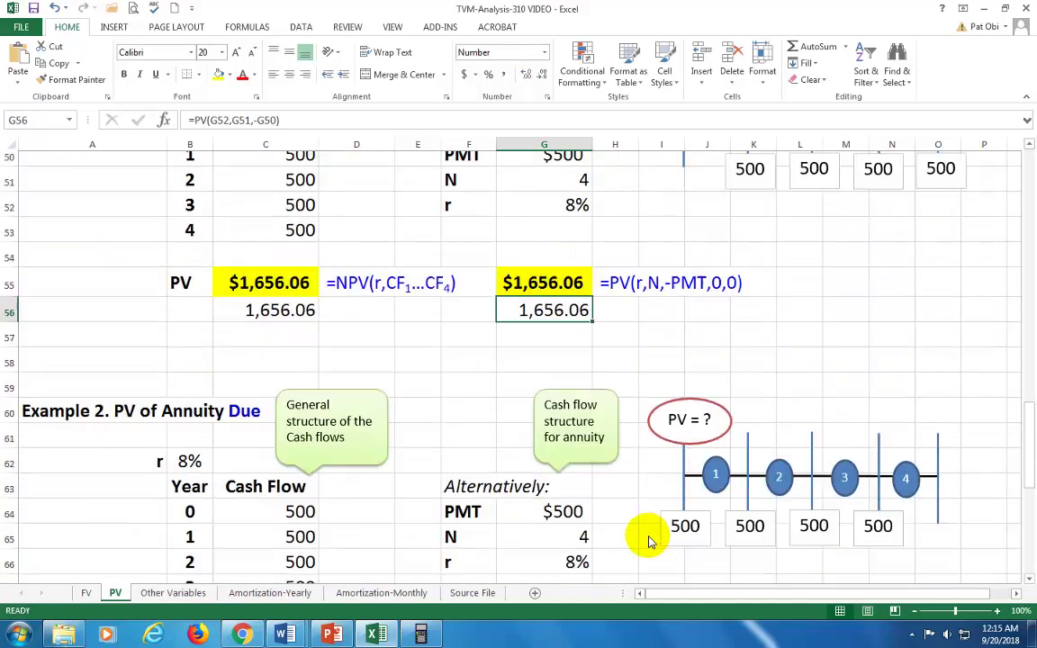
{"action": "scroll", "coordinate": [649, 540], "scroll_direction": "down", "scroll_amount": 1}
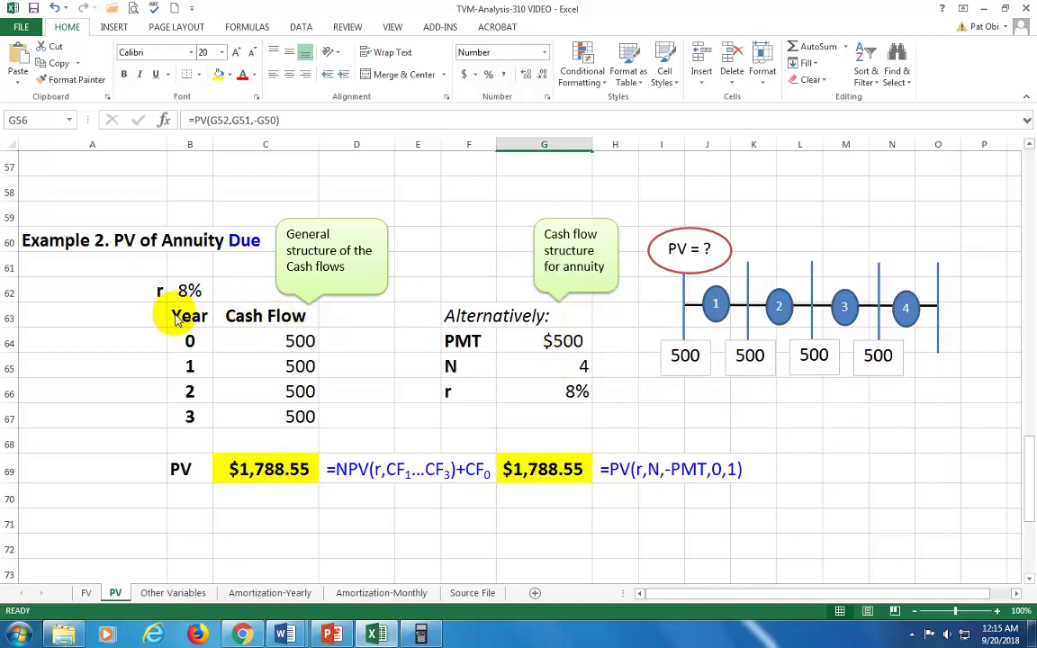
{"action": "left_click_drag", "start_coordinate": [177, 318], "coordinate": [251, 412]}
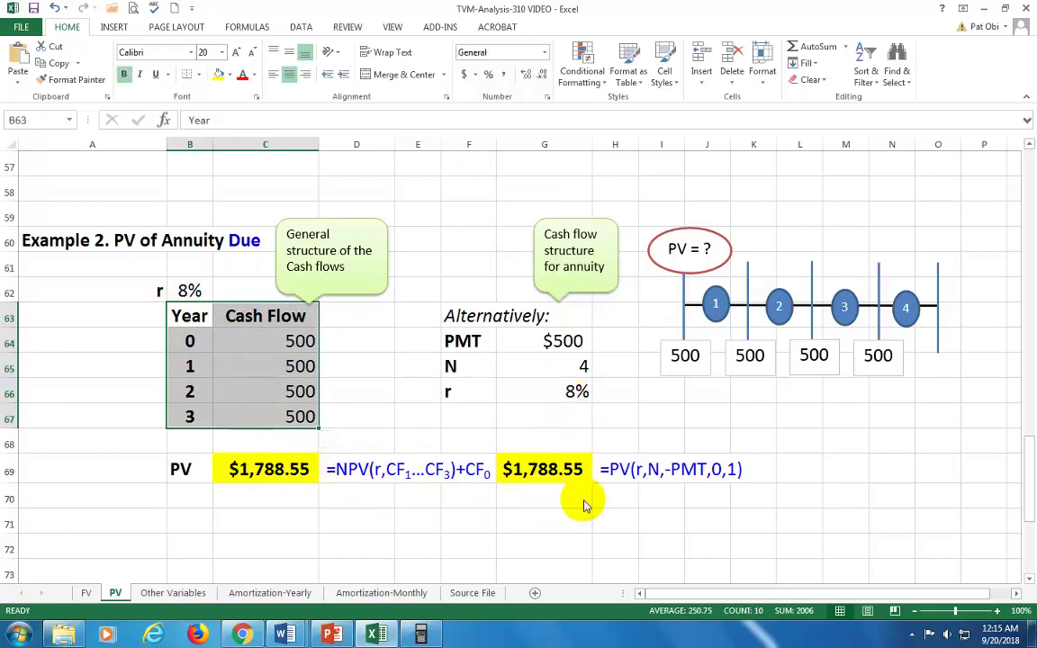
{"action": "left_click", "coordinate": [587, 472]}
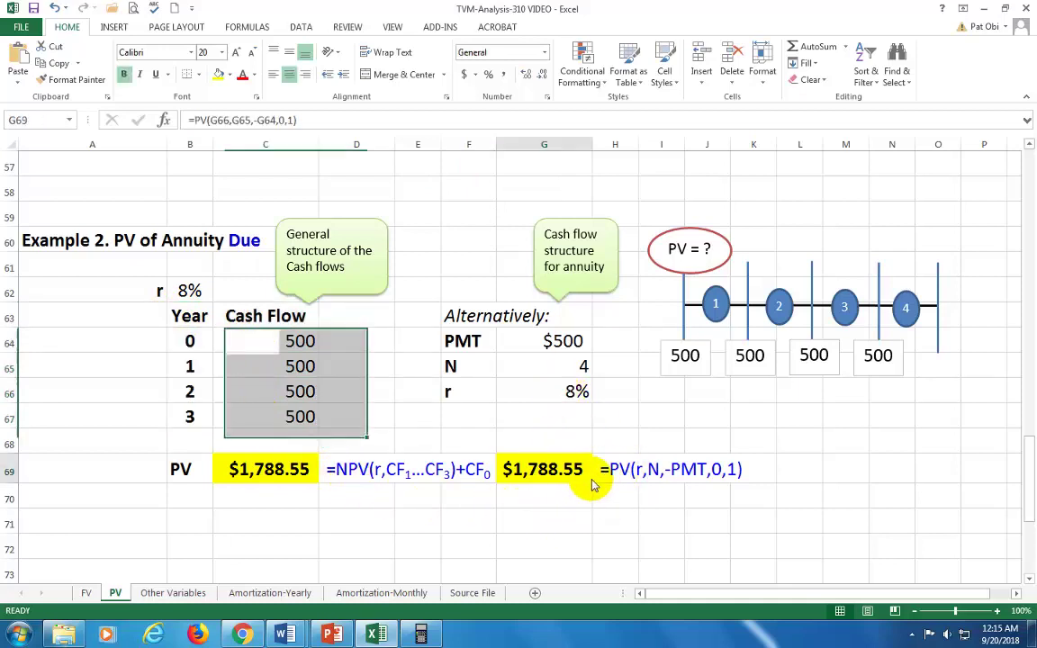
{"action": "left_click", "coordinate": [477, 343]}
{"action": "left_click_drag", "start_coordinate": [477, 343], "coordinate": [539, 390]}
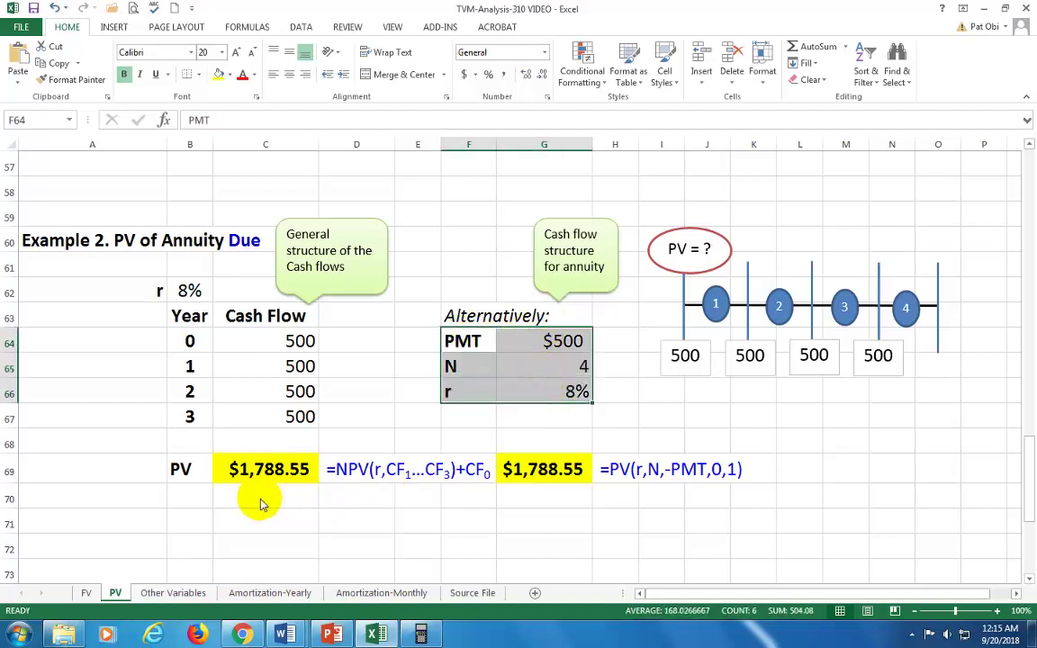
{"action": "left_click", "coordinate": [247, 525]}
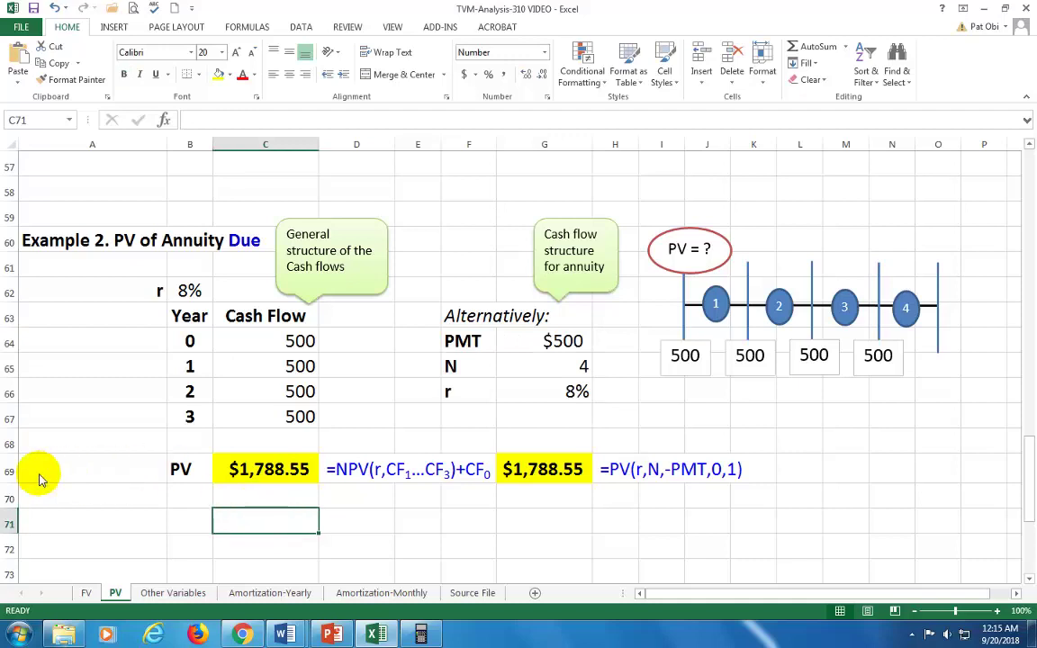
Step: Enter =NPV(B62,C65:C67)+C64 in C71, giving the annuity-due value 1,788.55
{"action": "type", "text": "=npv("}
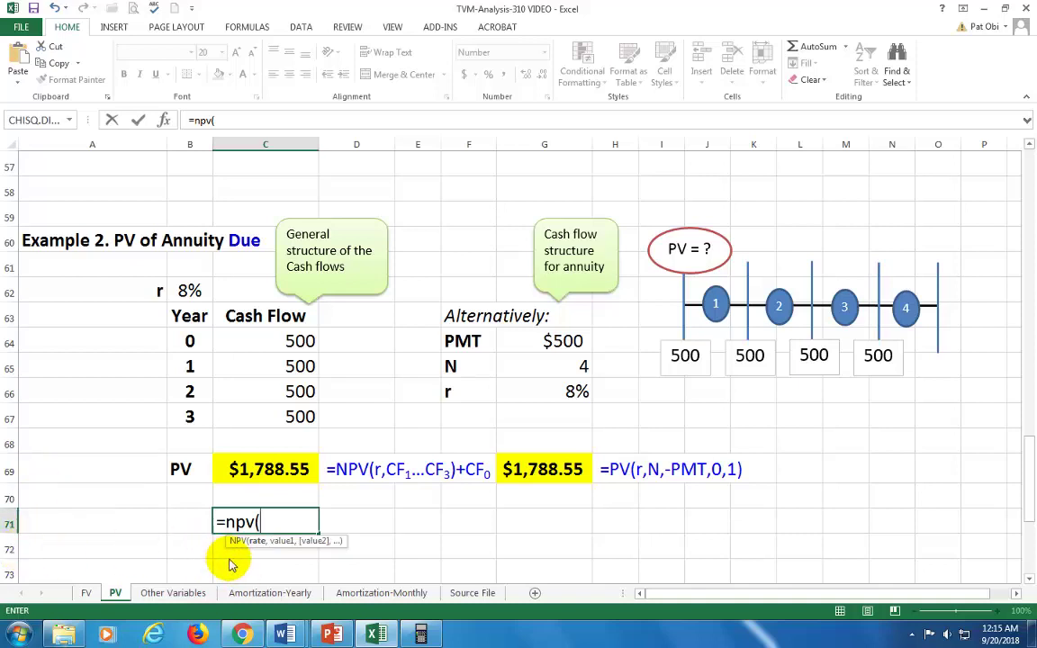
{"action": "left_click", "coordinate": [187, 293]}
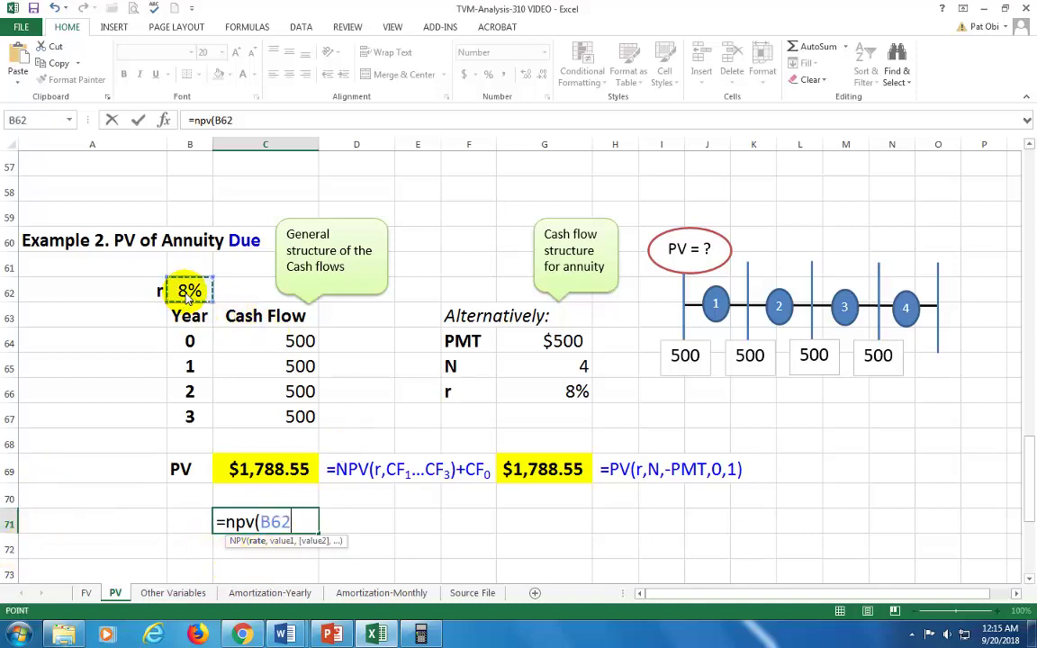
{"action": "type", "text": ","}
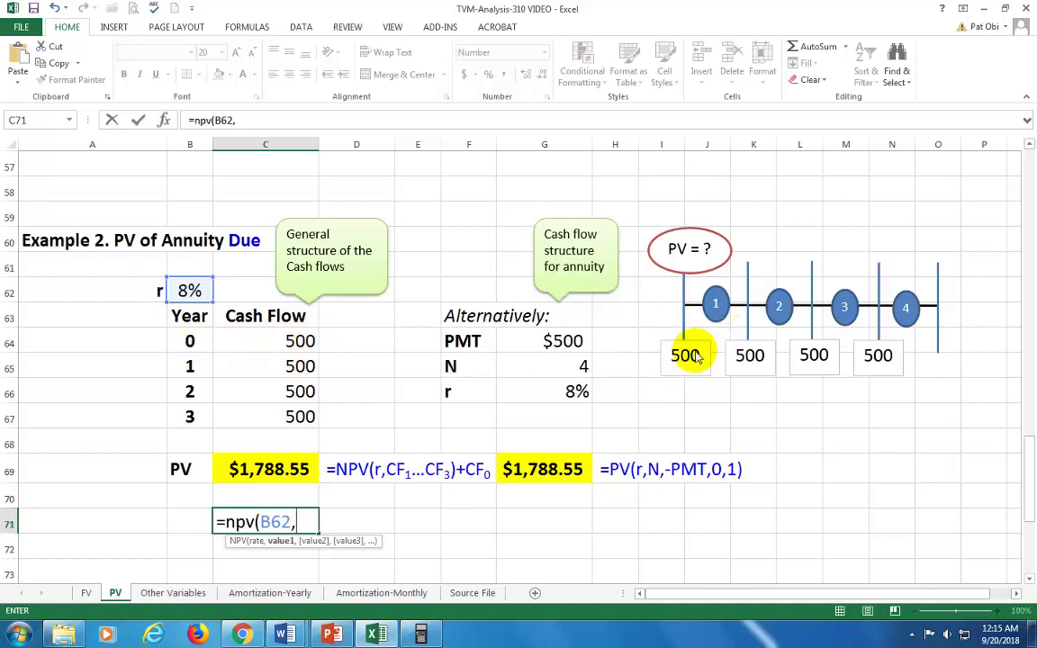
{"action": "left_click", "coordinate": [300, 369]}
{"action": "left_click_drag", "start_coordinate": [299, 369], "coordinate": [297, 421]}
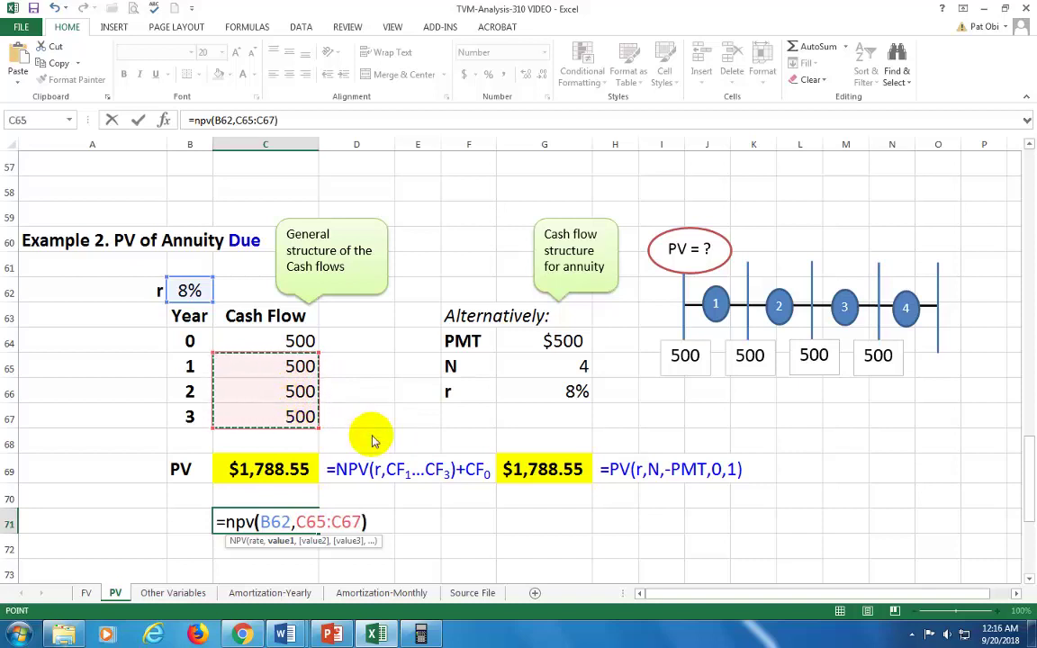
{"action": "type", "text": ")+"}
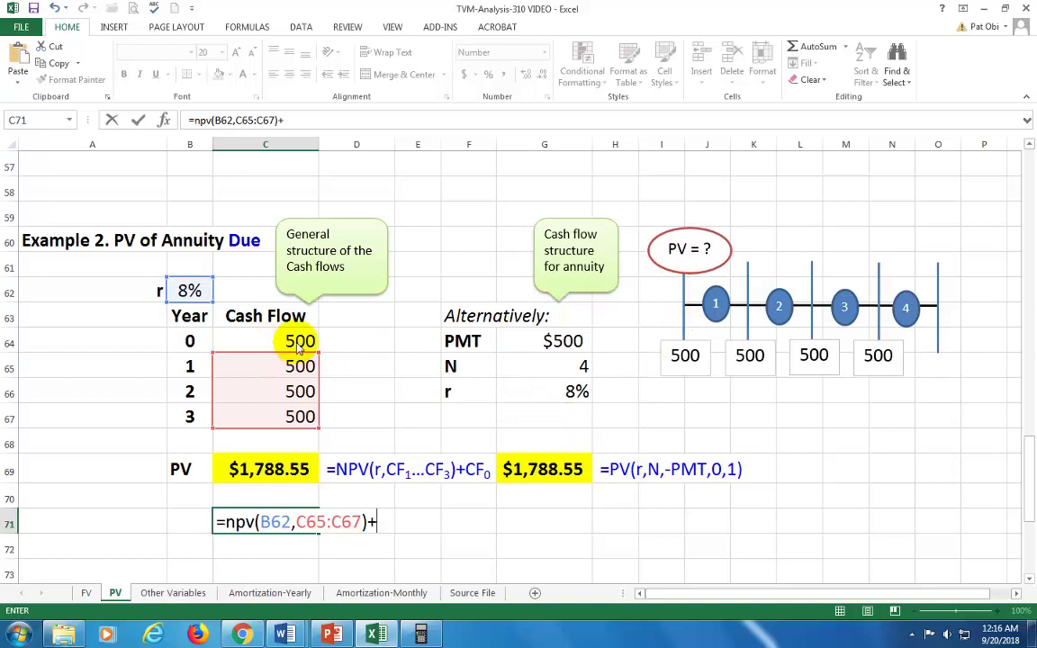
{"action": "left_click", "coordinate": [263, 338]}
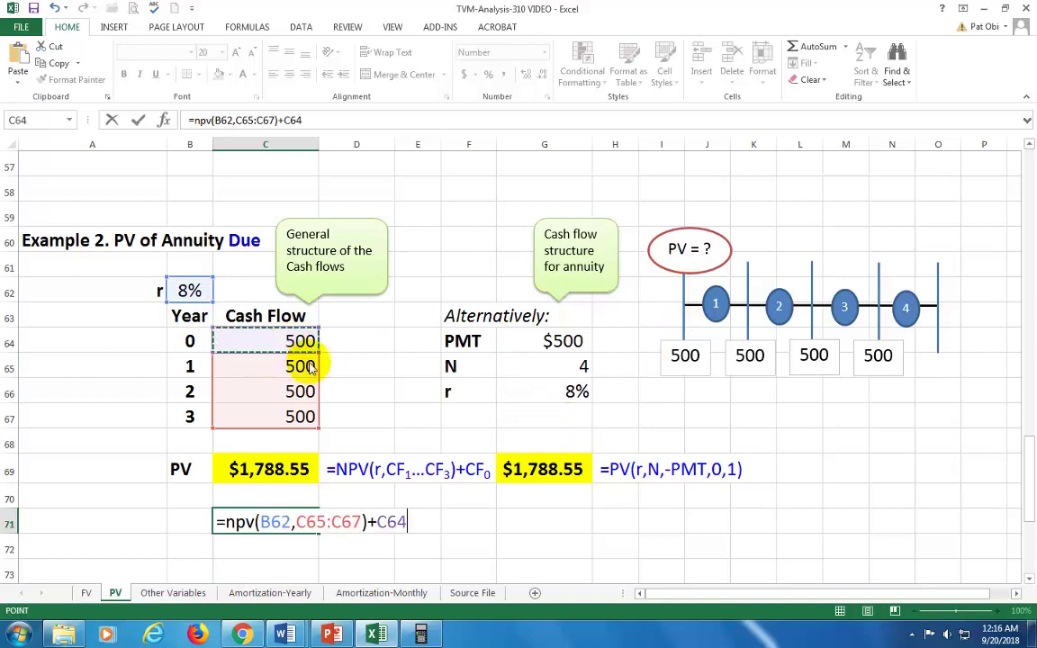
{"action": "key", "text": "Return"}
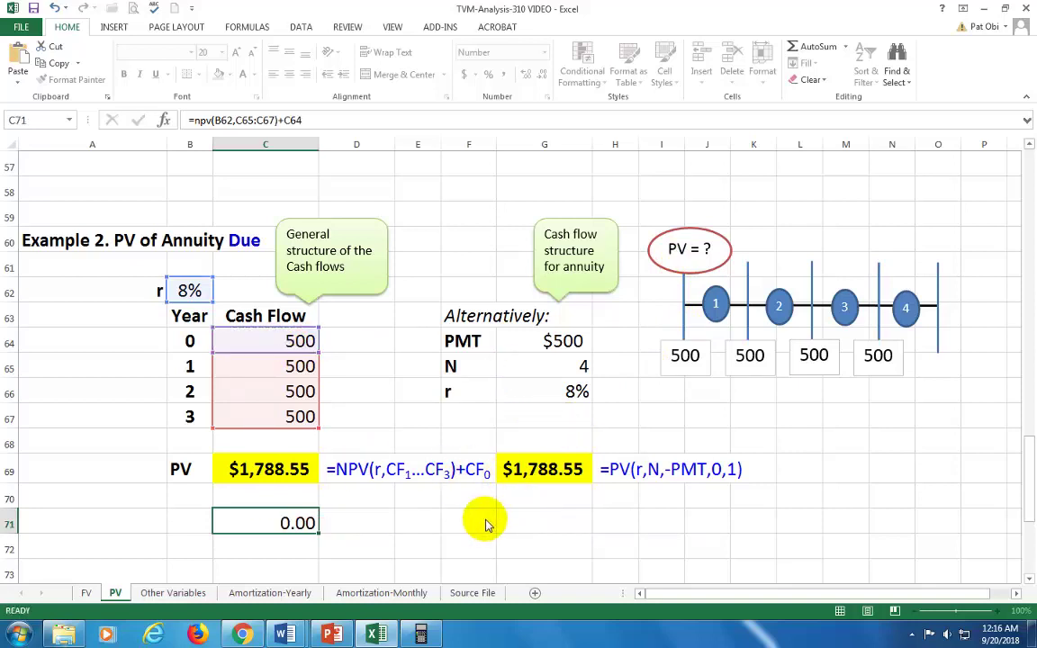
{"action": "key", "text": "Up"}
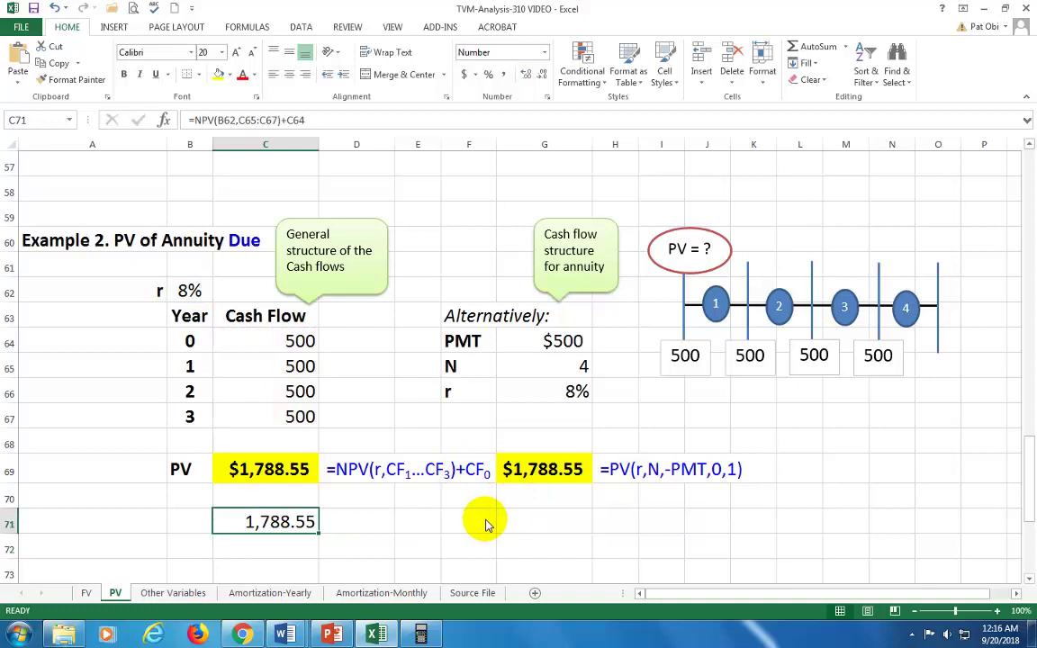
{"action": "left_click", "coordinate": [551, 520]}
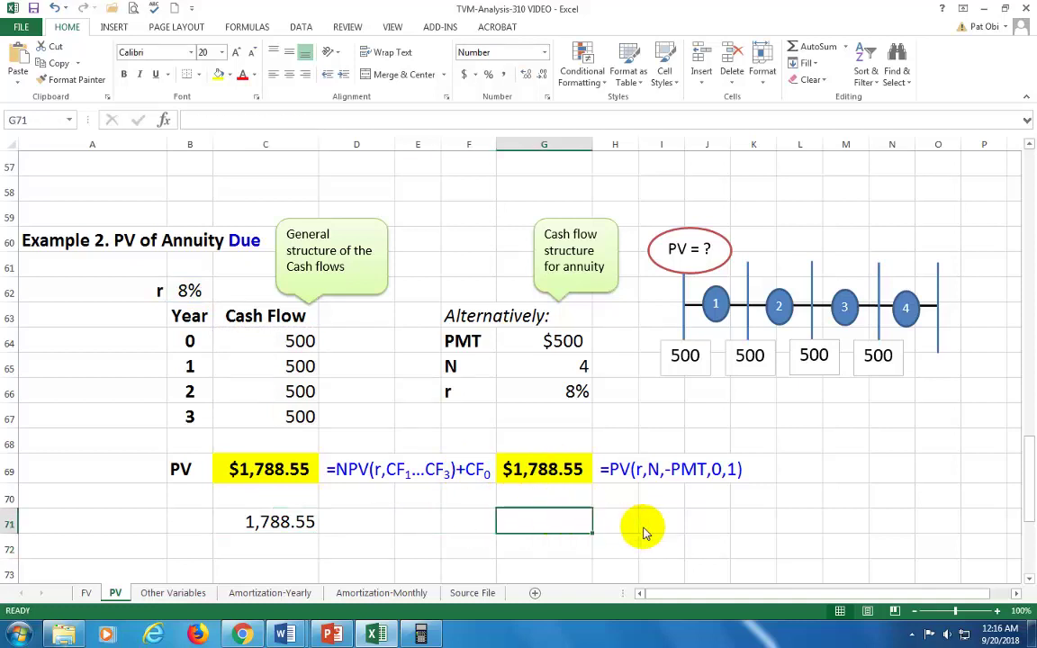
Step: Enter =pv(G66,G65,-G64,0,1) in G71 so the annuity due's value is 1,788.55
{"action": "type", "text": "=pv("}
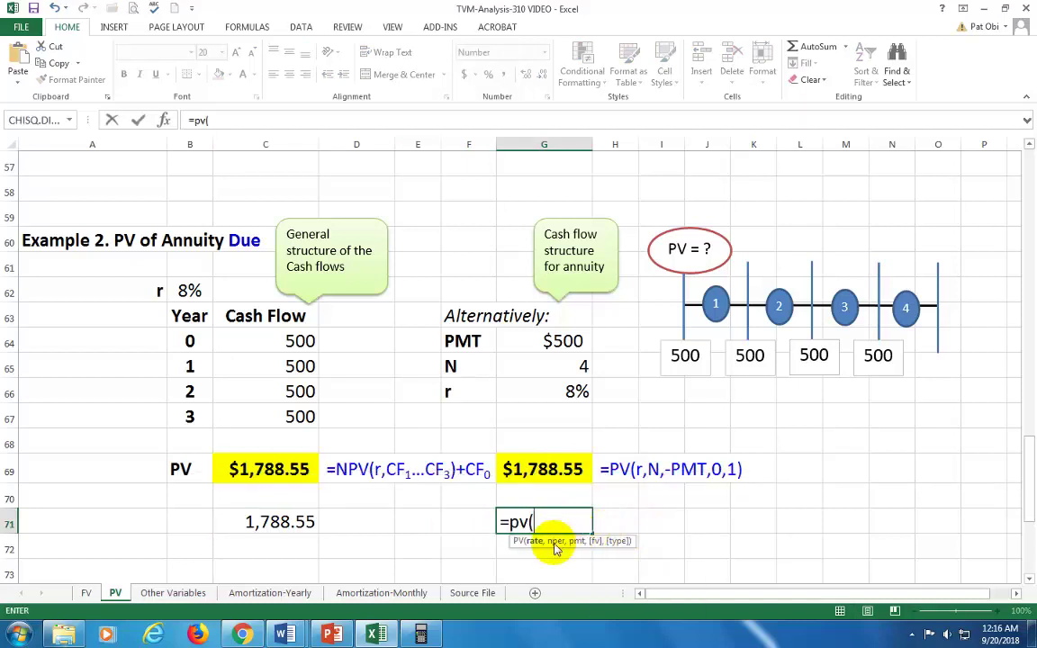
{"action": "left_click", "coordinate": [572, 399]}
{"action": "type", "text": ","}
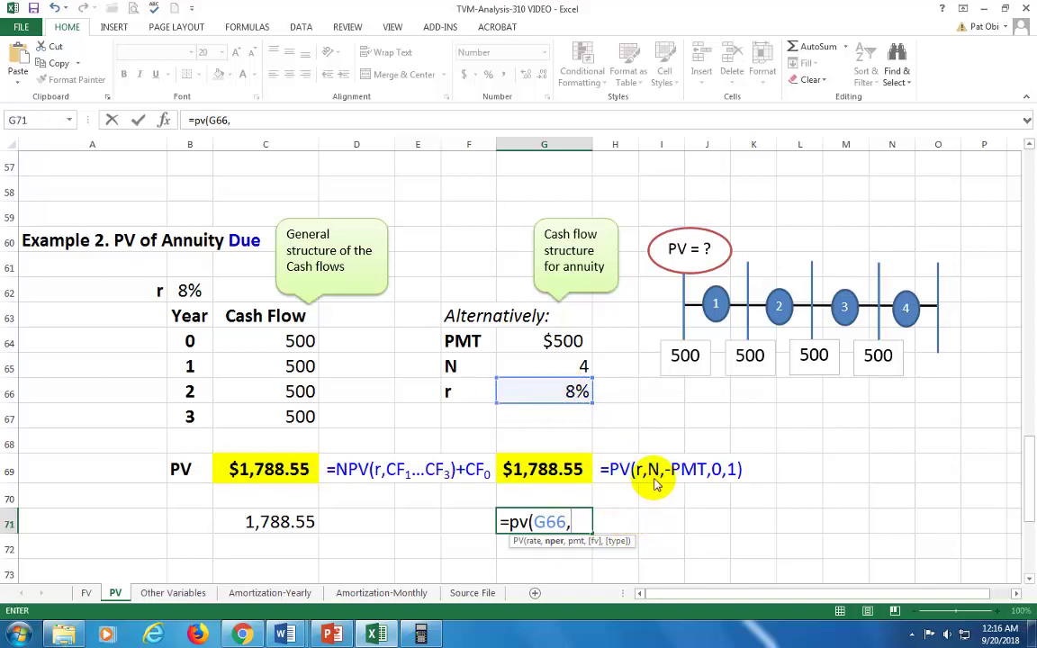
{"action": "left_click", "coordinate": [573, 381]}
{"action": "type", "text": ","}
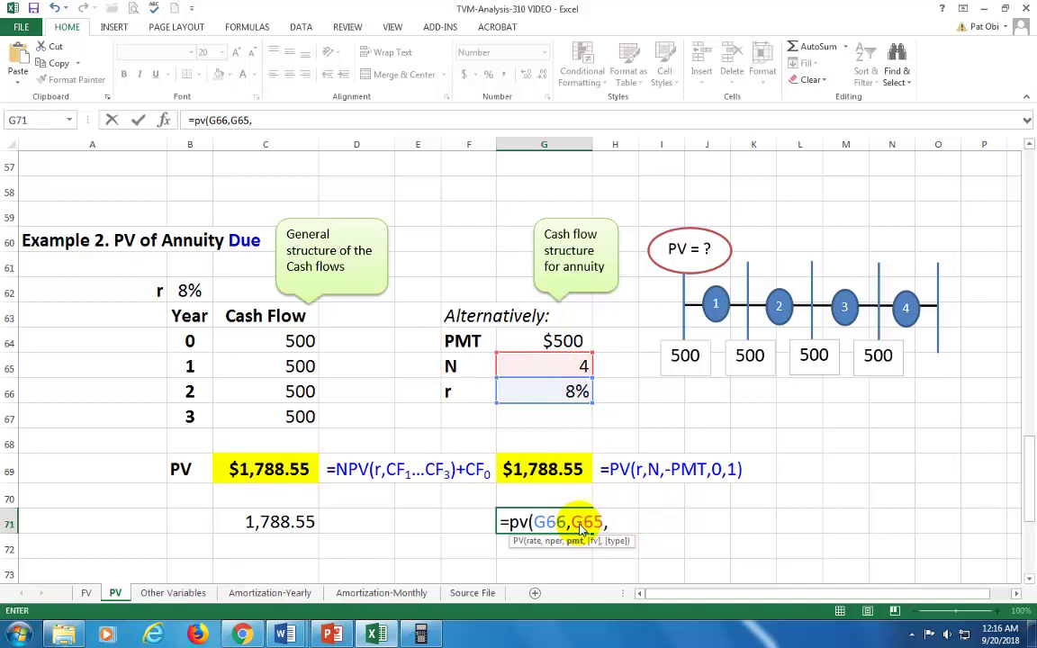
{"action": "type", "text": "-"}
{"action": "left_click", "coordinate": [565, 344]}
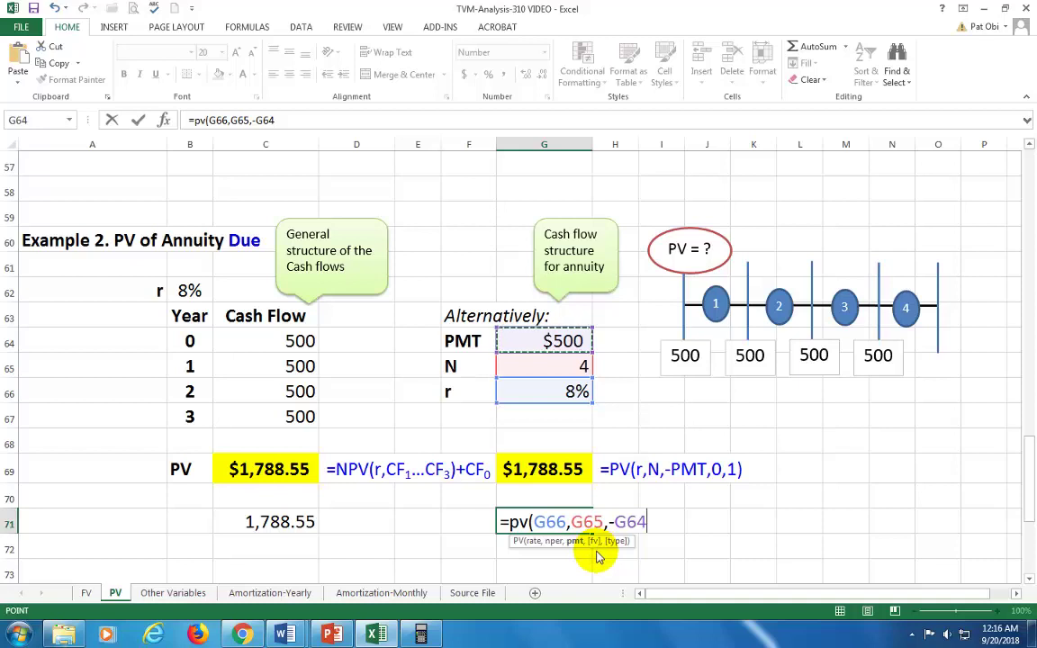
{"action": "type", "text": ",0,"}
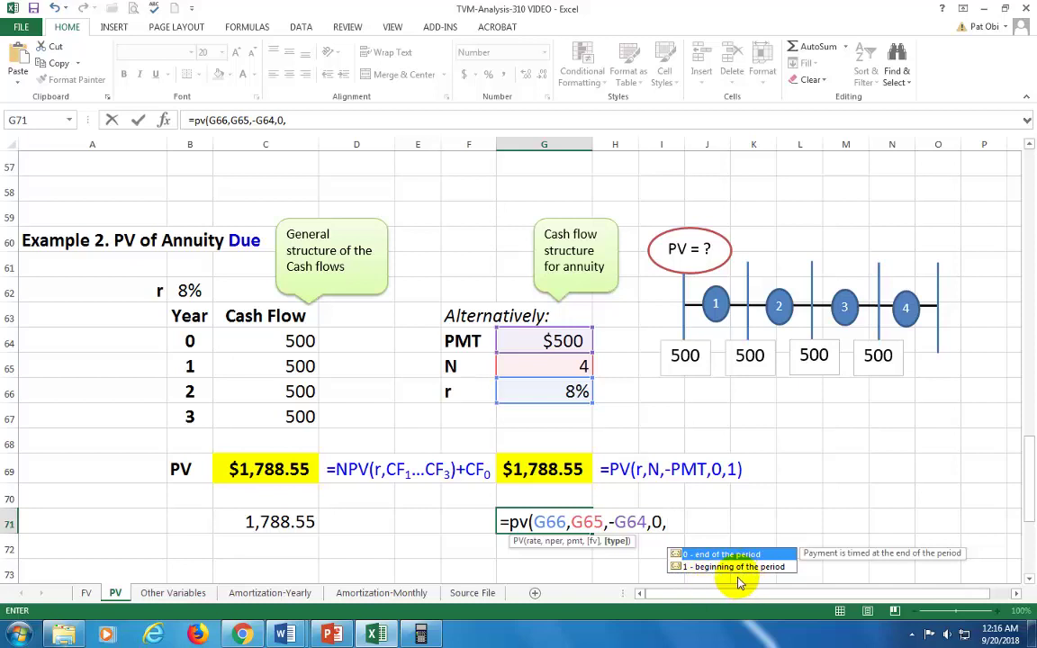
{"action": "type", "text": "1"}
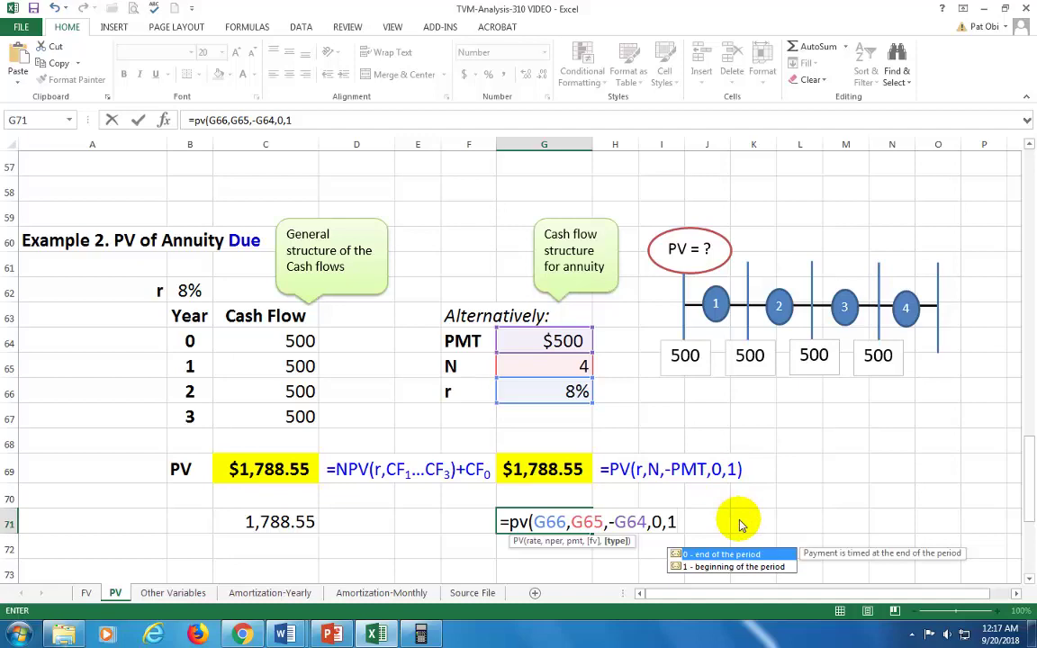
{"action": "type", "text": ")"}
{"action": "key", "text": "Return"}
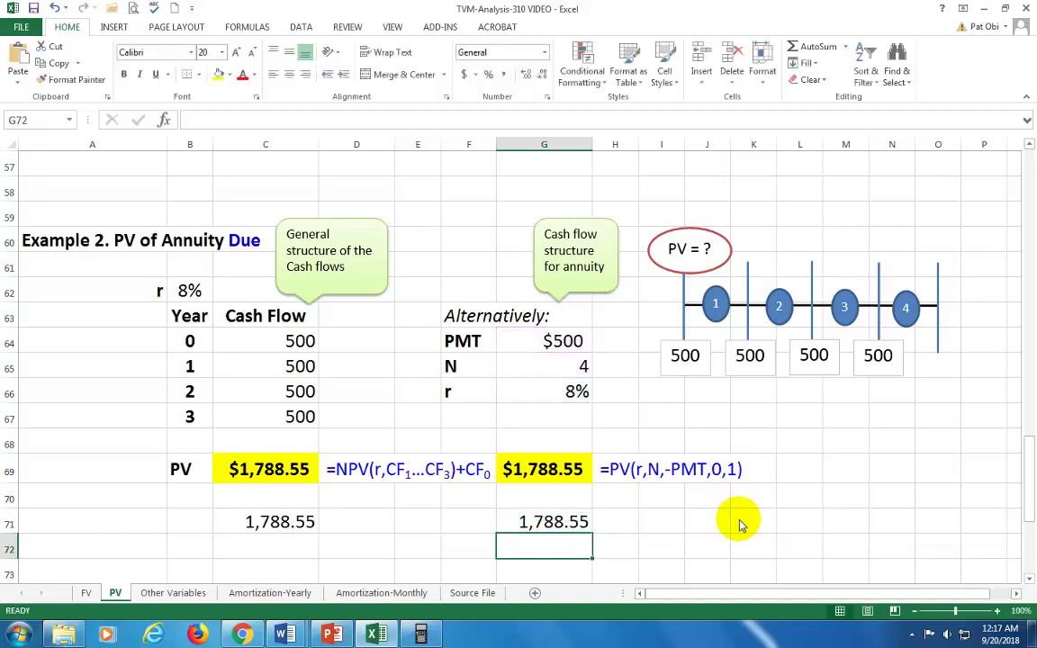